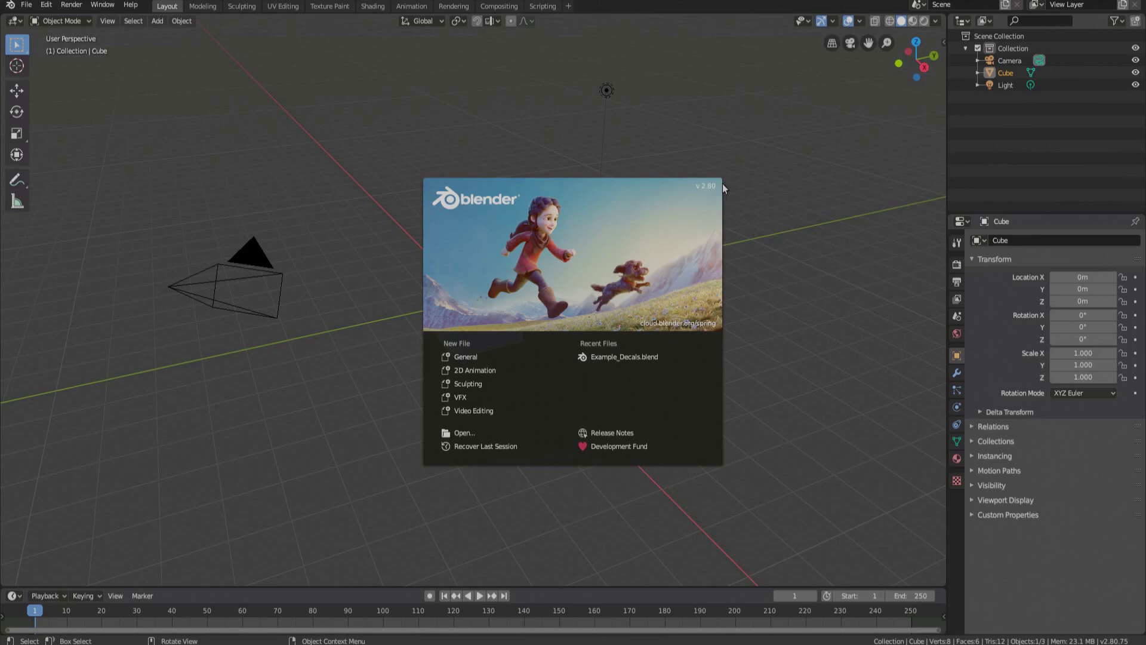
Step: Dismiss the splash screen and install the DECALmachine_1.9.zip add-on through the preferences
{"action": "left_click", "coordinate": [769, 375]}
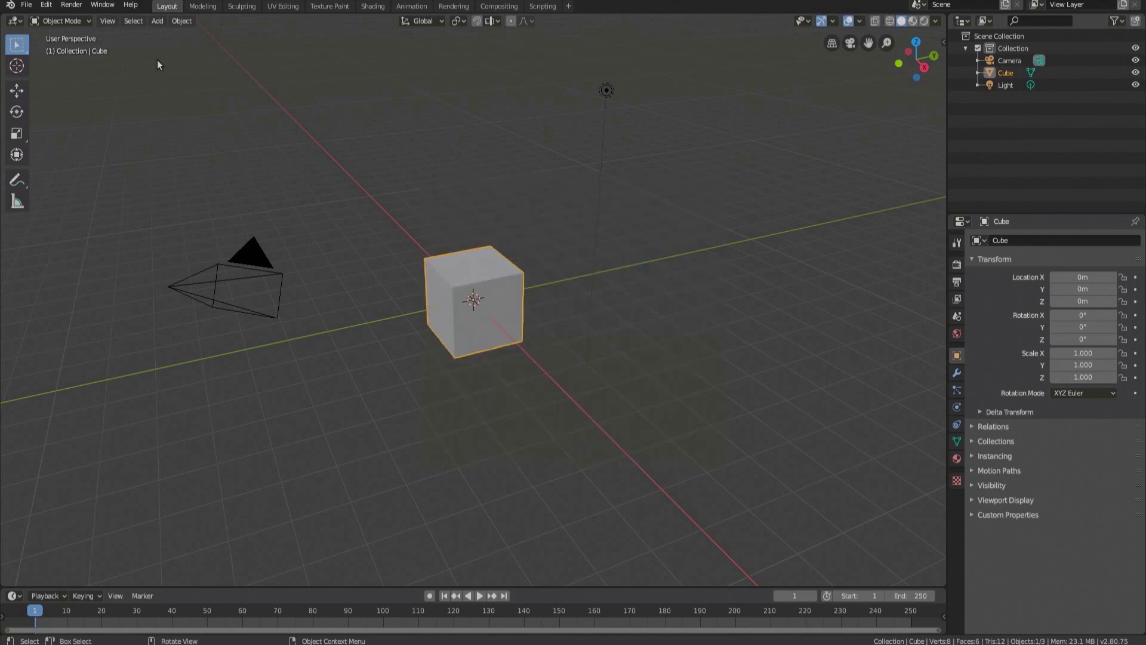
{"action": "left_click", "coordinate": [46, 5]}
{"action": "left_click", "coordinate": [88, 169]}
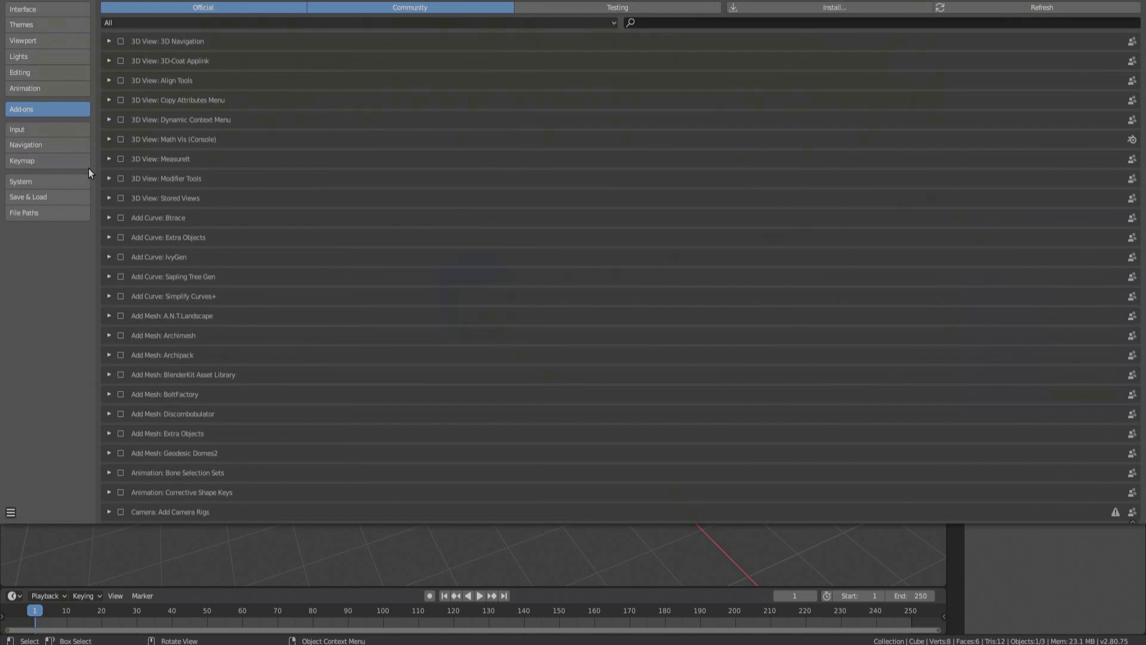
{"action": "left_click", "coordinate": [816, 7]}
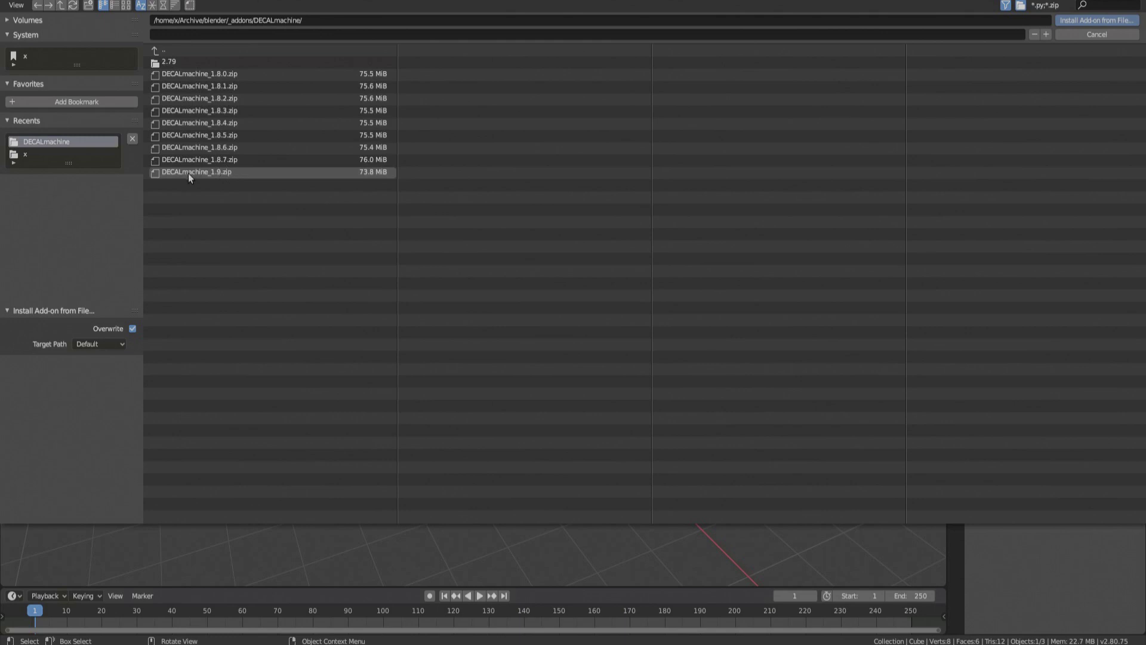
{"action": "left_click", "coordinate": [257, 172]}
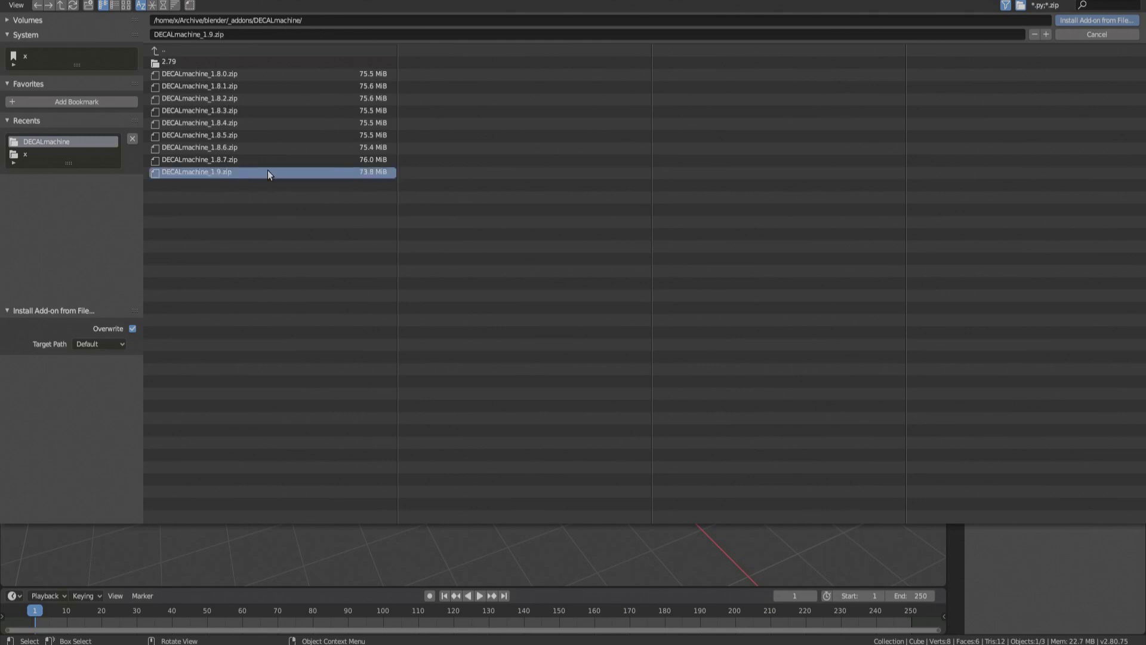
{"action": "left_click", "coordinate": [1095, 22]}
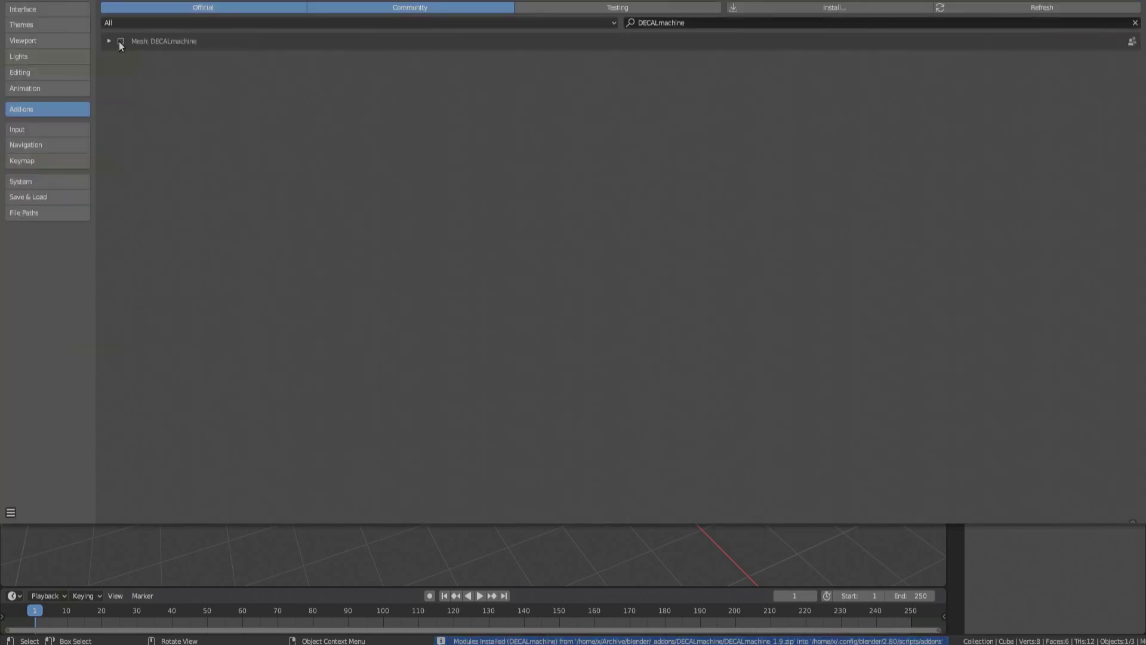
Step: Enable the DECALmachine add-on and install PIL from its decal creation preferences
{"action": "left_click", "coordinate": [119, 41]}
{"action": "left_click", "coordinate": [110, 42]}
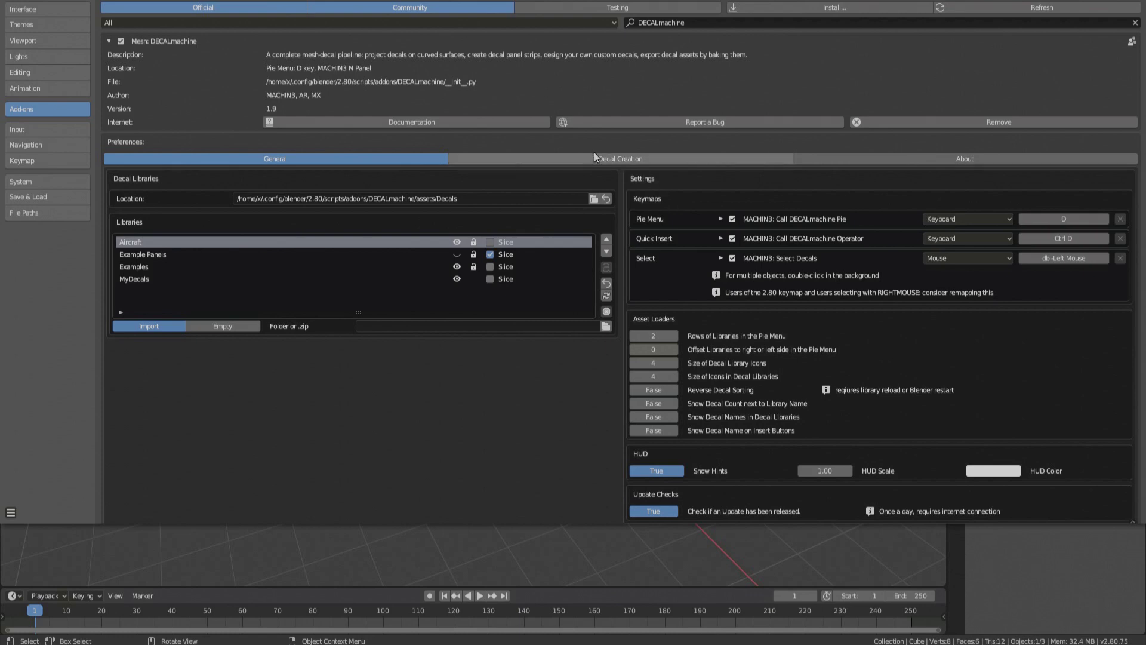
{"action": "left_click", "coordinate": [551, 157]}
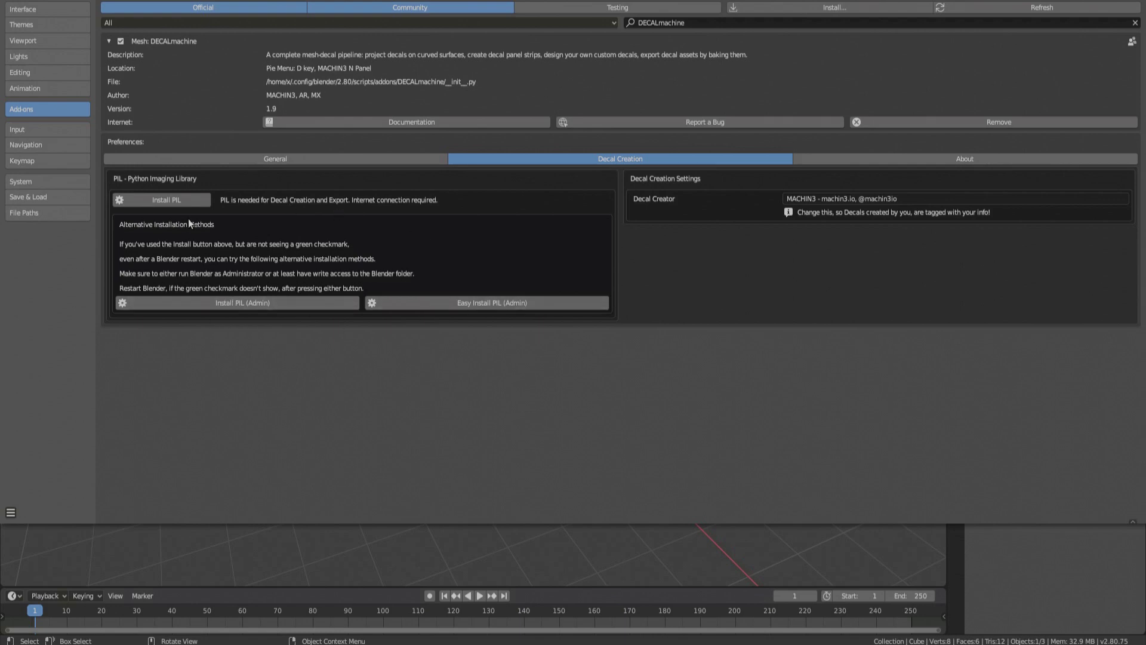
{"action": "left_click", "coordinate": [179, 198]}
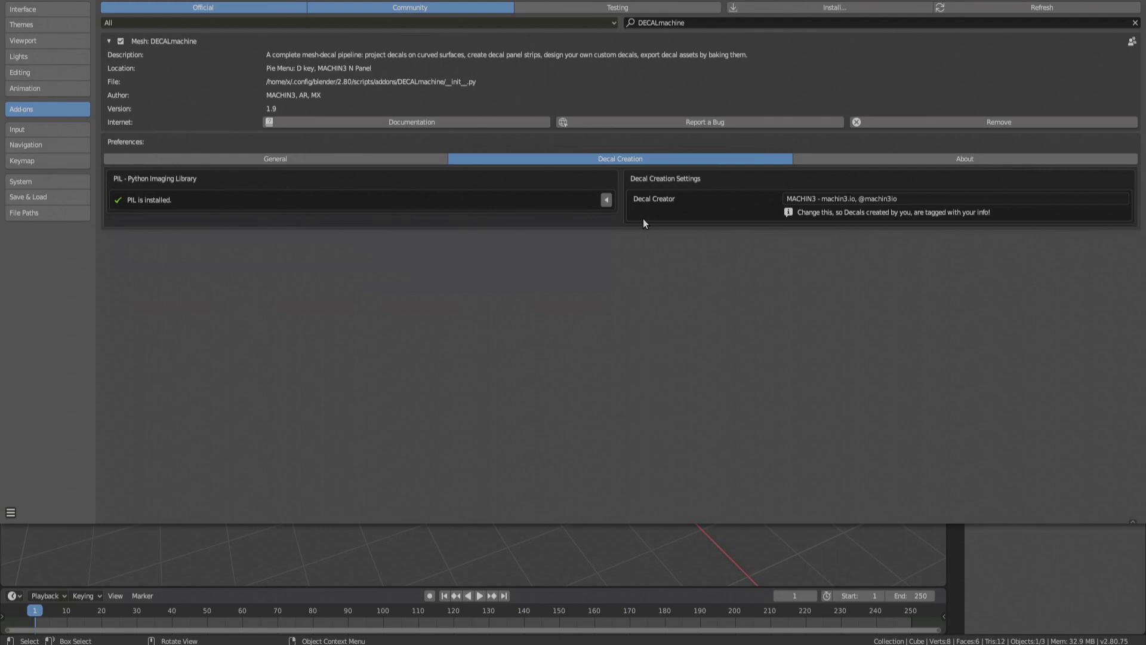
Step: Open the Decal Creator tag in the decal creation settings for editing
{"action": "left_click", "coordinate": [829, 196]}
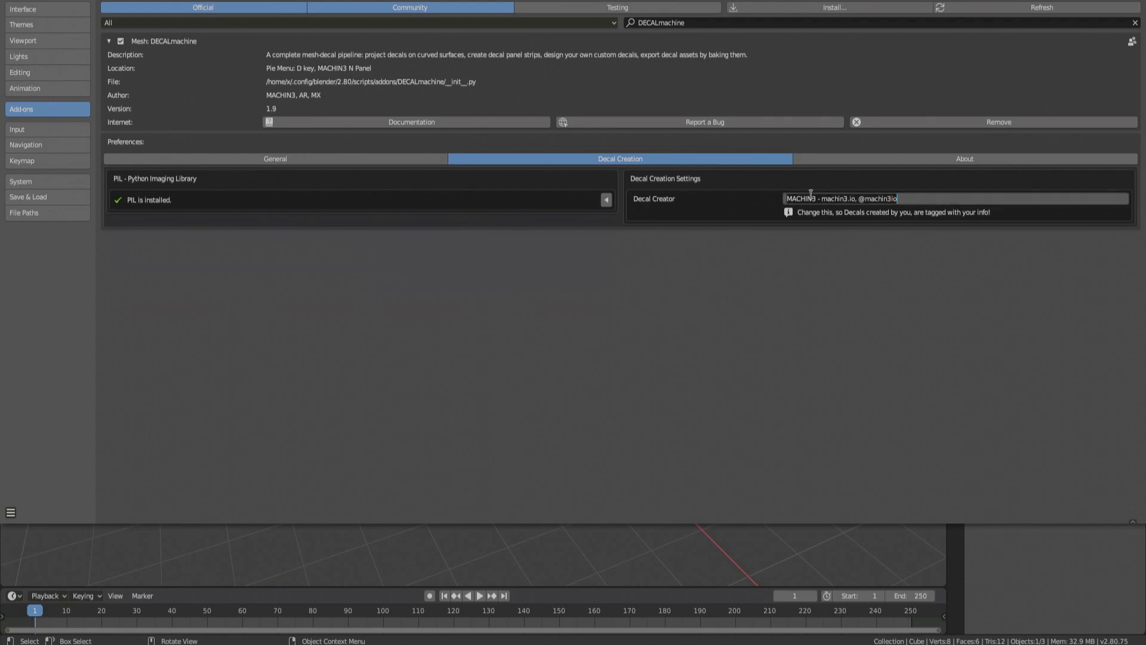
{"action": "key", "text": "End"}
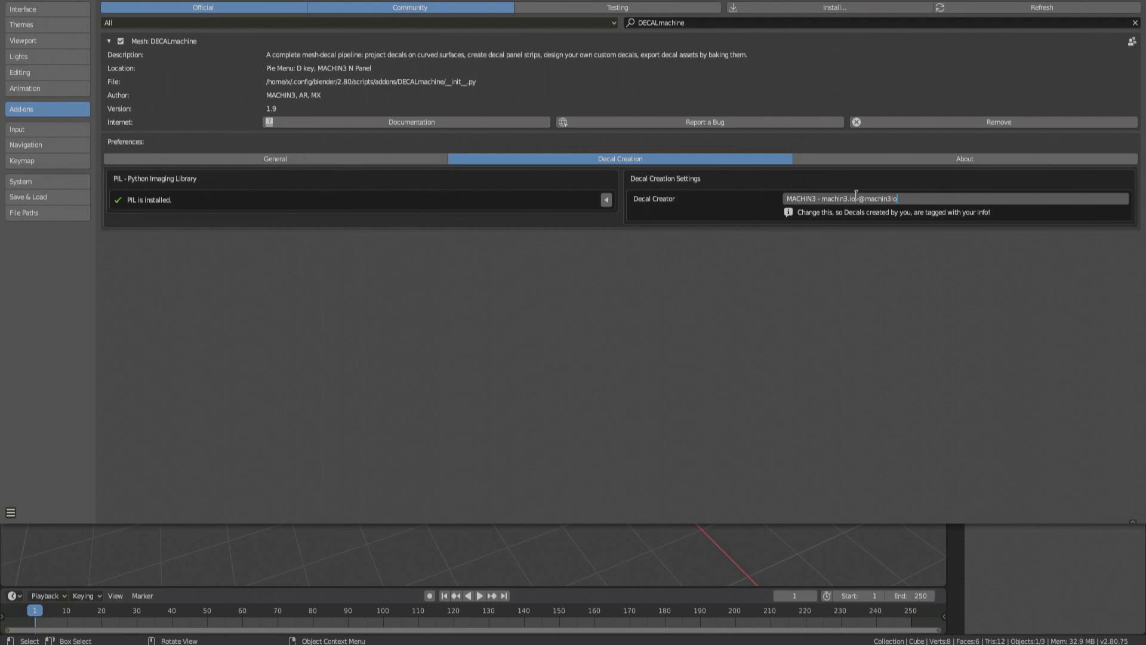
{"action": "left_click", "coordinate": [718, 207]}
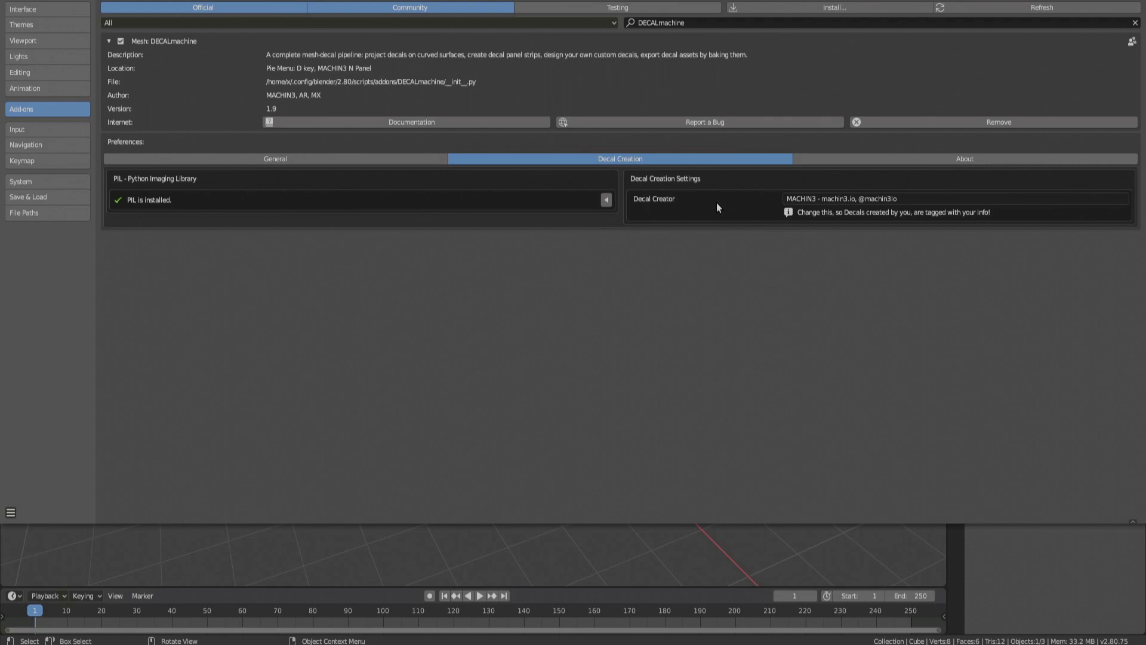
Step: From the add-on's About information, open the Gumroad page of the SCI-FI Decals pack and view its next product image
{"action": "left_click", "coordinate": [834, 163]}
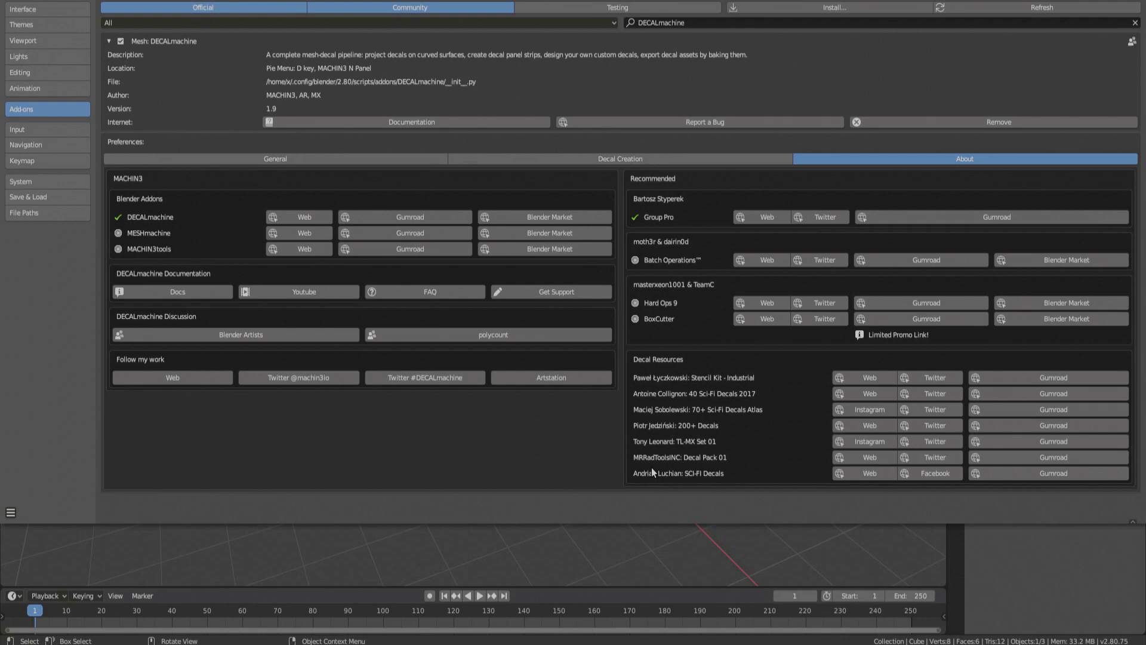
{"action": "left_click", "coordinate": [1052, 473]}
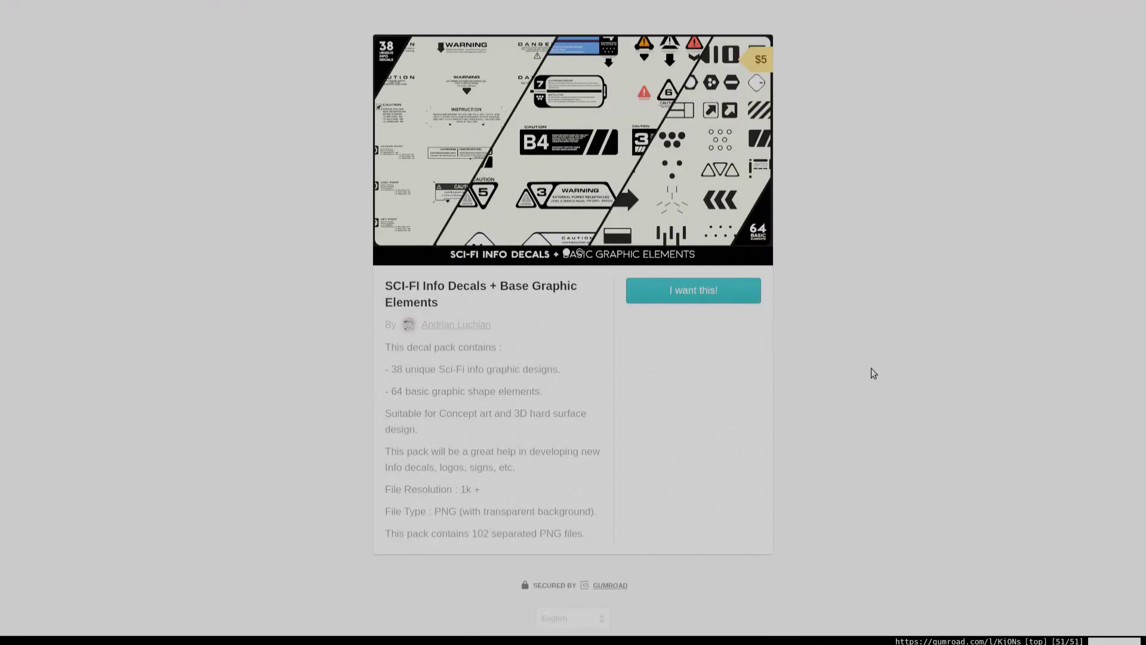
{"action": "left_click", "coordinate": [749, 150]}
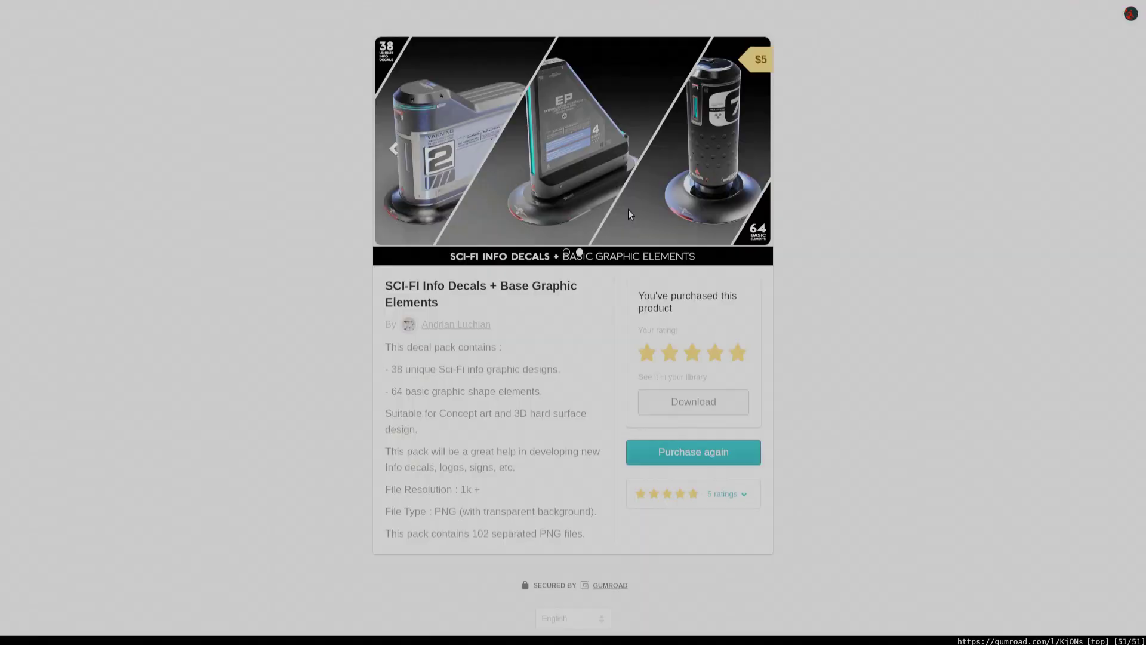
Step: Return to Blender, show the MACHIN3 sidebar in the viewport, widen it, and expand only the DECALmachine Help section
{"action": "key", "text": "alt+Tab"}
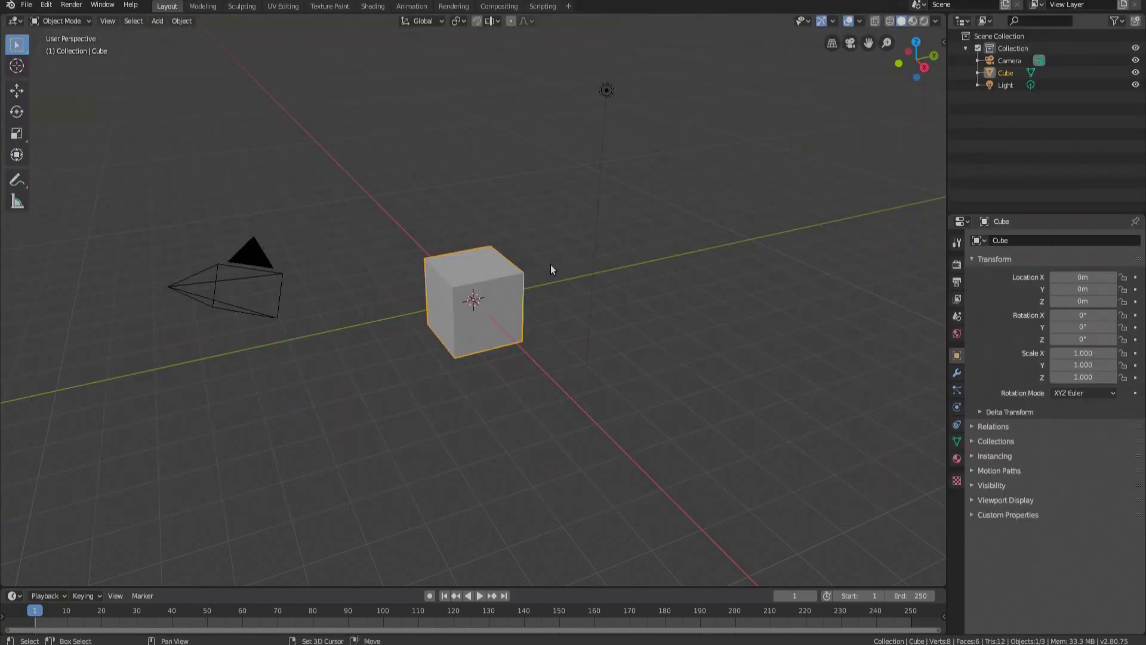
{"action": "middle_click_drag", "start_coordinate": [550, 263], "coordinate": [562, 284]}
{"action": "key", "text": "n"}
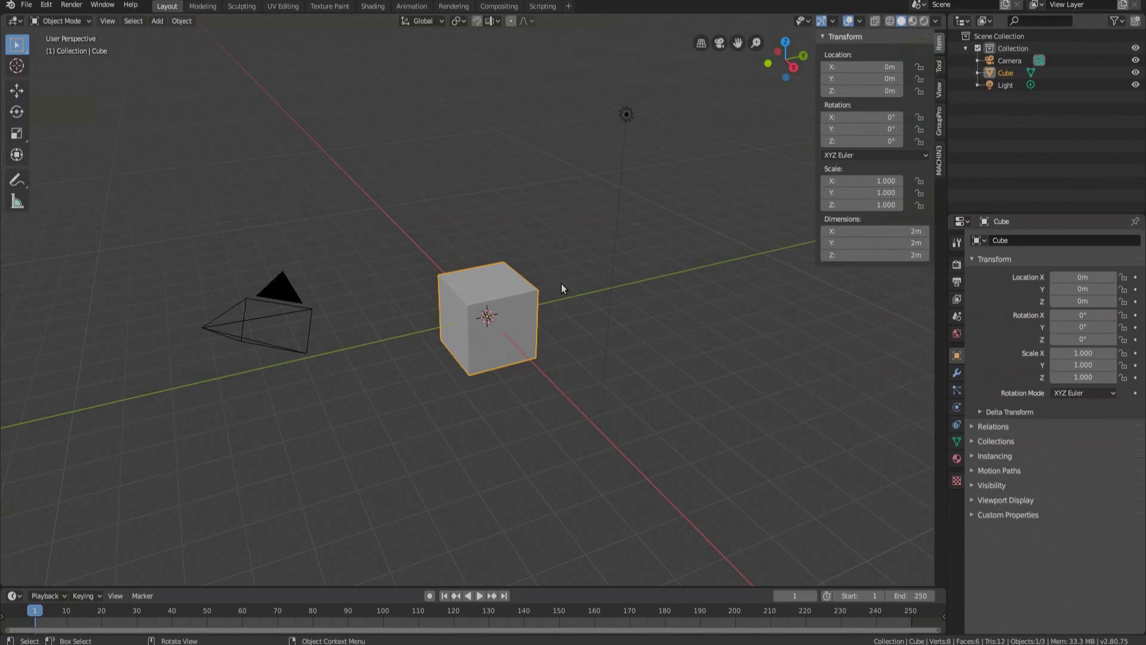
{"action": "left_click", "coordinate": [940, 167]}
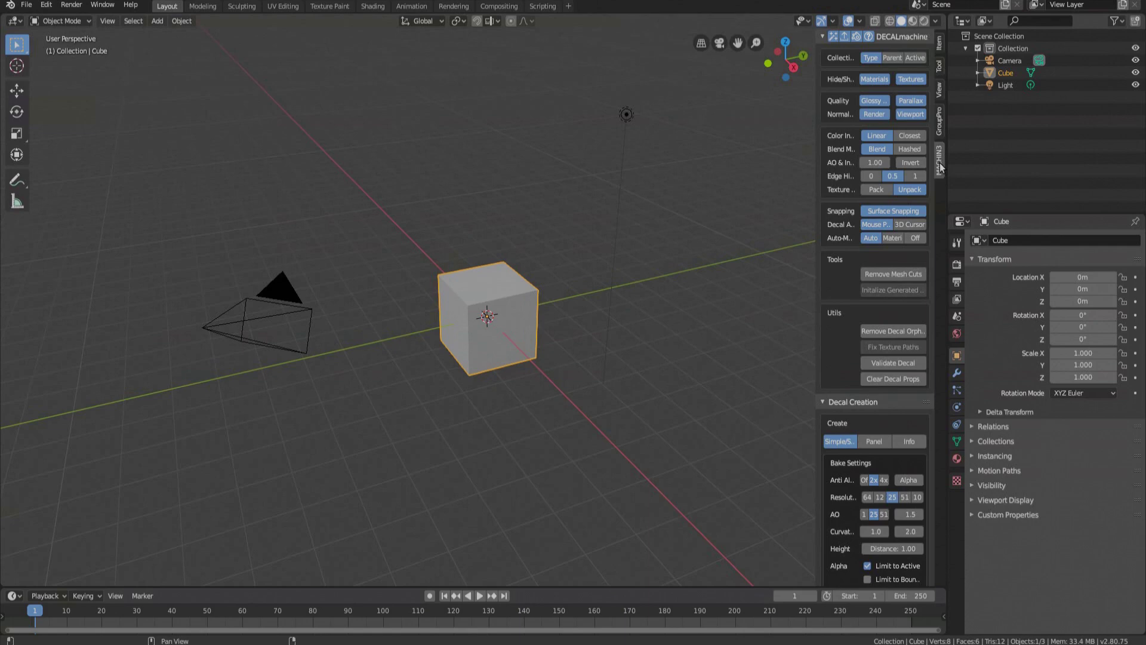
{"action": "left_click_drag", "start_coordinate": [817, 171], "coordinate": [702, 150]}
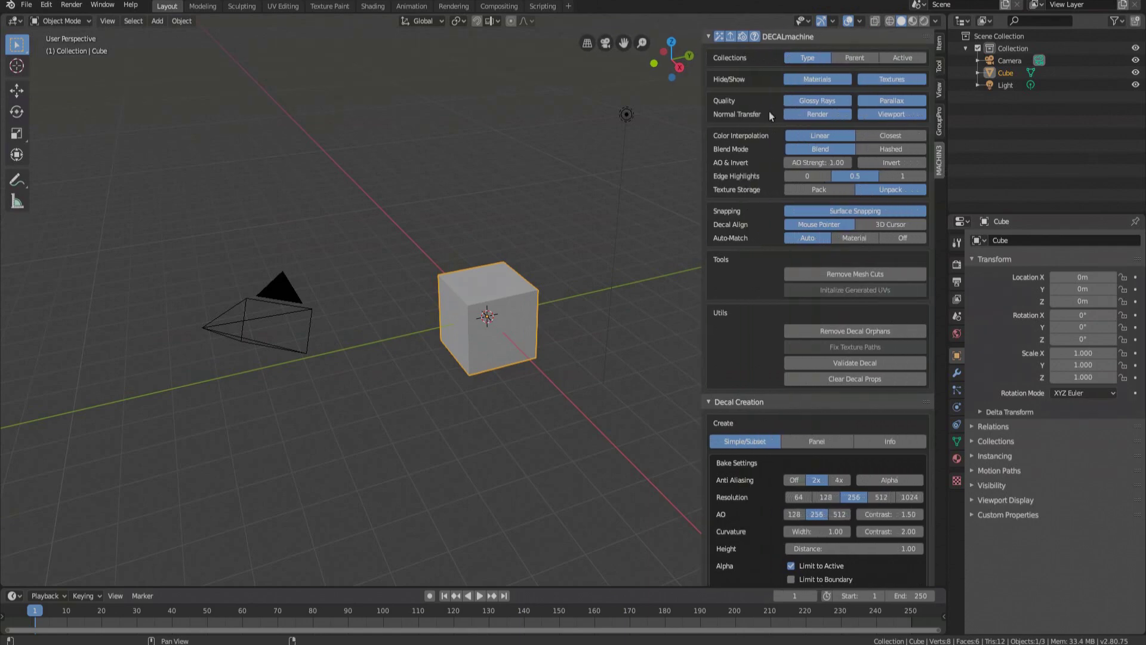
{"action": "left_click_drag", "start_coordinate": [776, 37], "coordinate": [790, 123]}
{"action": "left_click", "coordinate": [752, 97]}
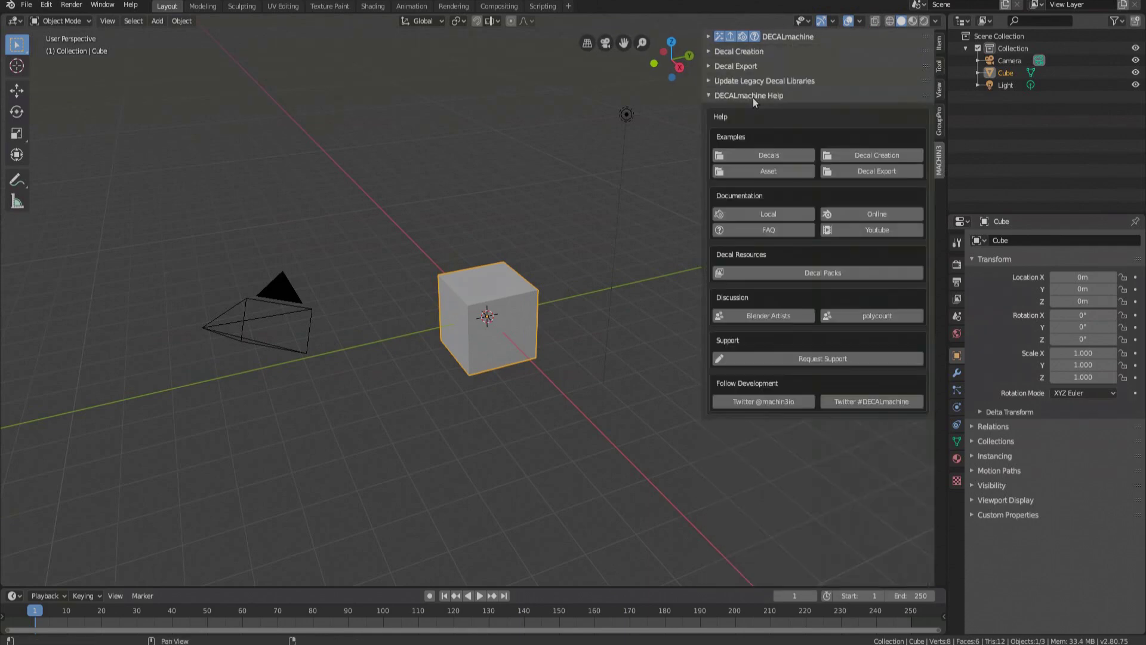
Step: View the DECALmachine pie menu over the default cube, then close it
{"action": "middle_click_drag", "start_coordinate": [499, 262], "coordinate": [471, 254]}
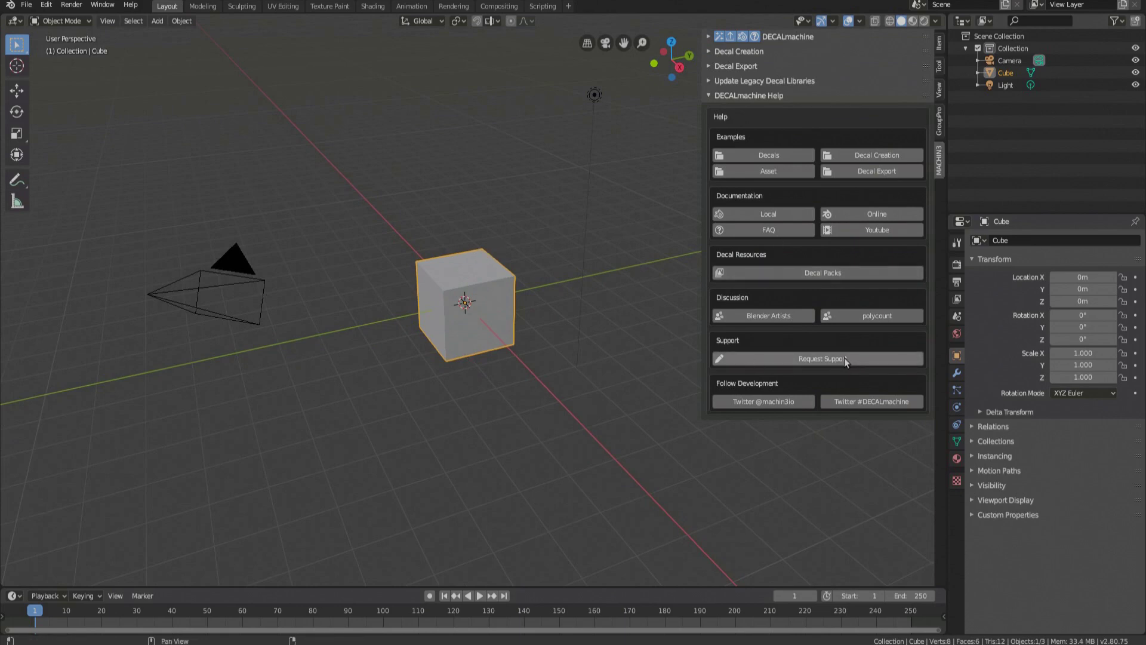
{"action": "middle_click_drag", "start_coordinate": [687, 346], "coordinate": [594, 329]}
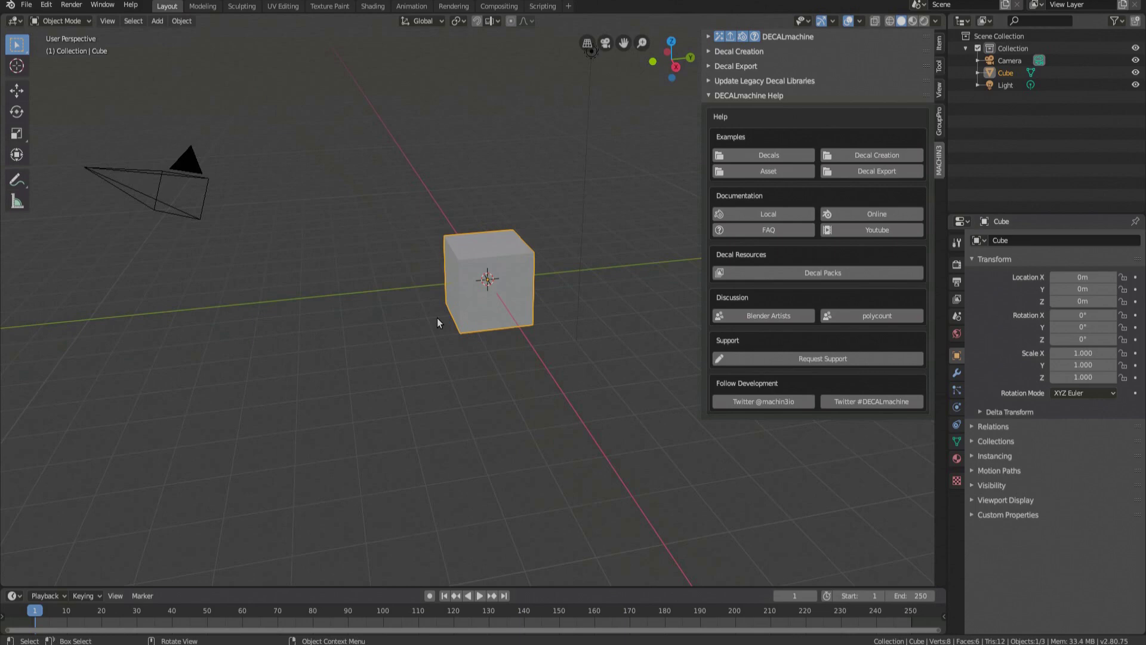
{"action": "key", "text": "d"}
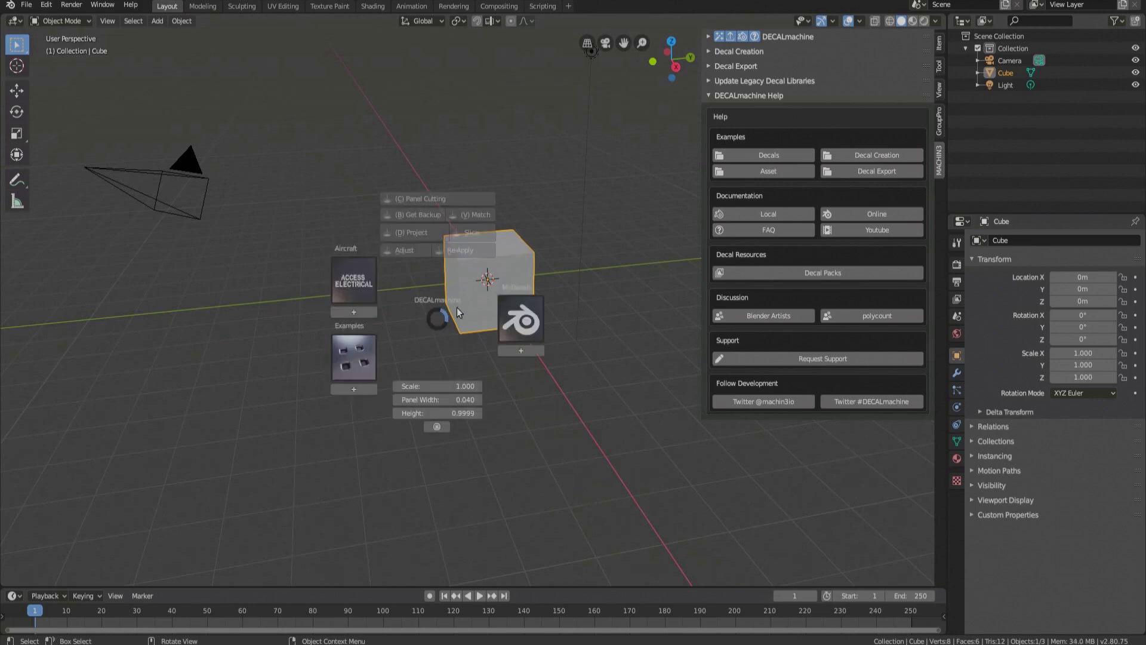
{"action": "key", "text": "Escape"}
{"action": "middle_click_drag", "start_coordinate": [520, 286], "coordinate": [488, 323]}
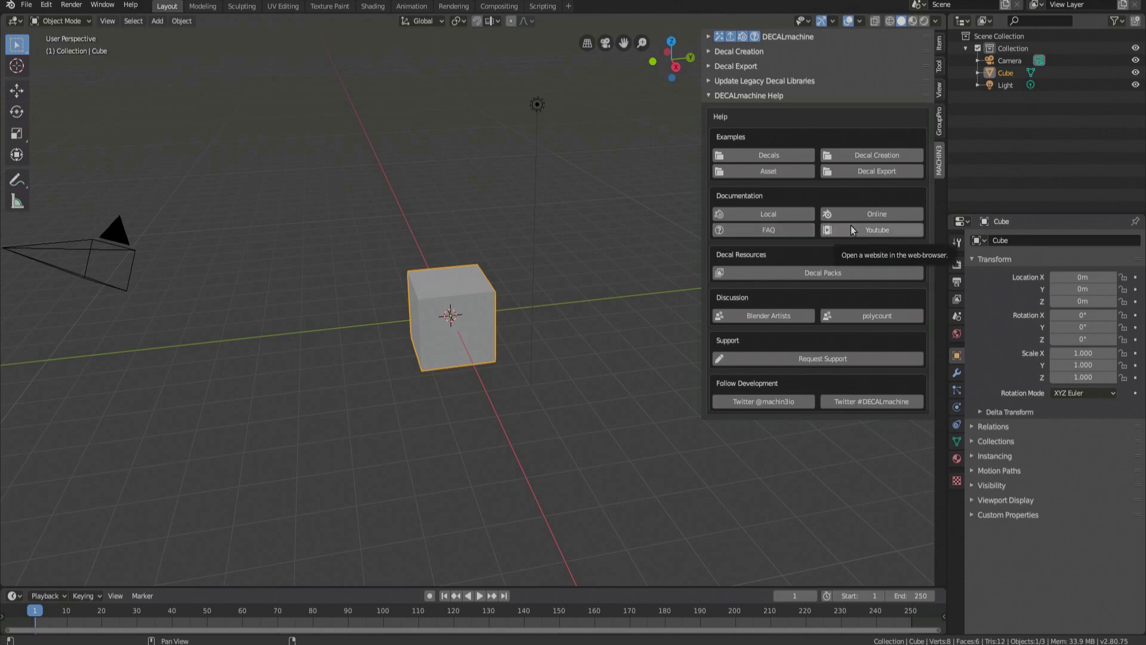
Step: Open the Decals example from DECALmachine Help and look over the spheres with matched and mirrored decals
{"action": "key", "text": "KP_6"}
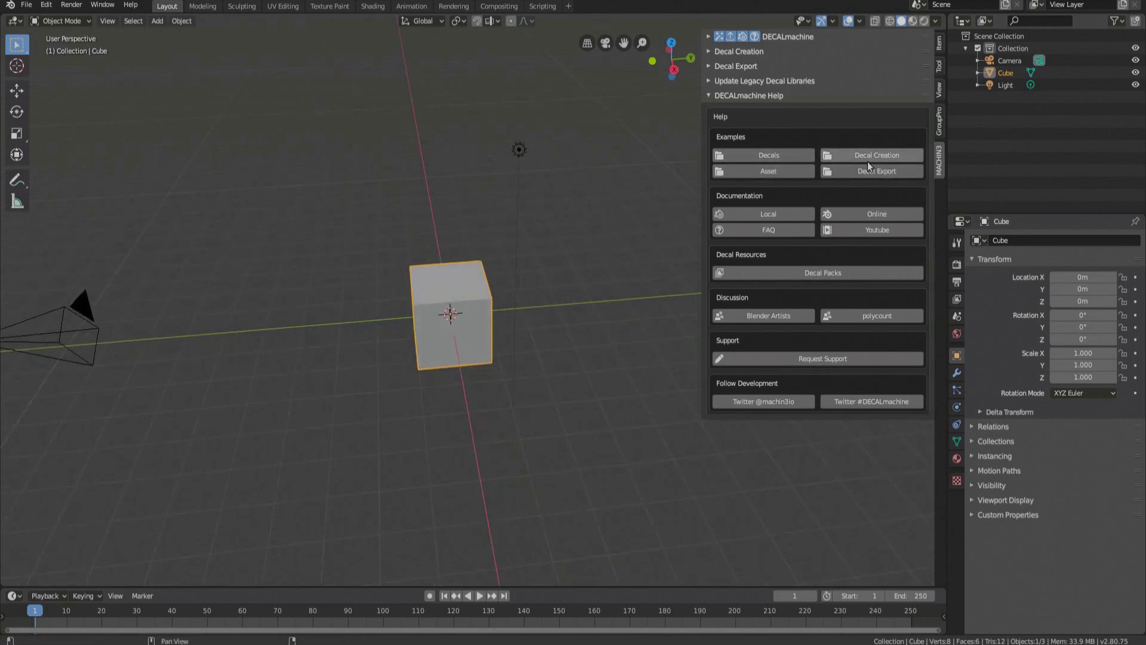
{"action": "left_click", "coordinate": [771, 157]}
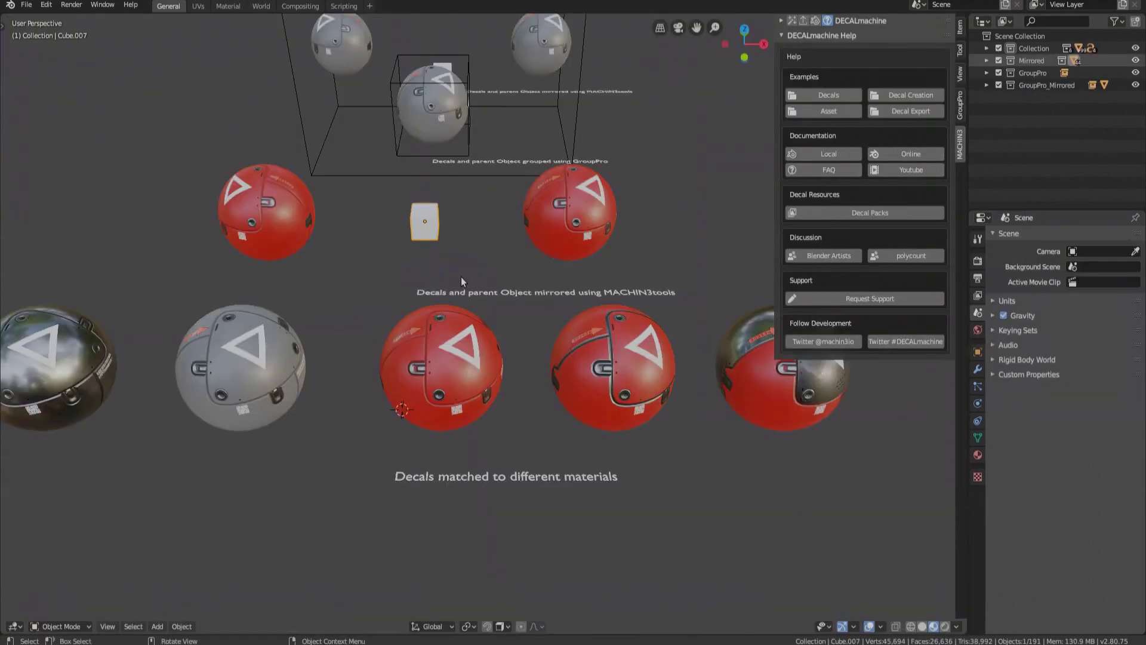
{"action": "scroll", "coordinate": [545, 327], "scroll_direction": "down", "scroll_amount": 2}
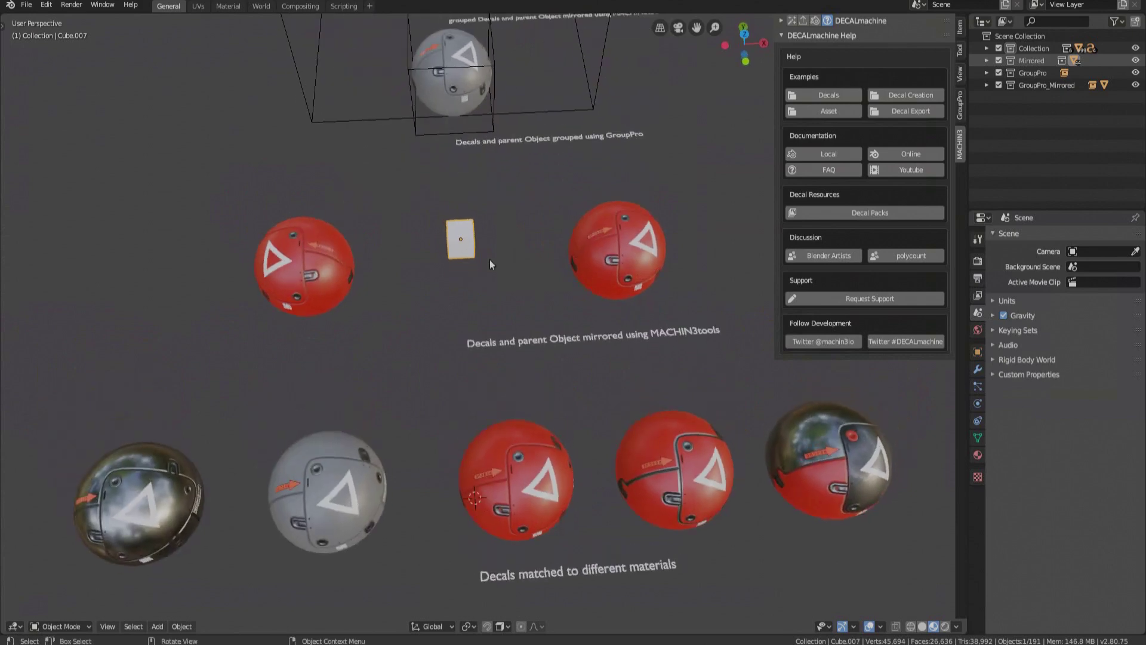
{"action": "middle_click_drag", "start_coordinate": [461, 171], "coordinate": [358, 329]}
{"action": "left_click", "coordinate": [520, 371]}
{"action": "key", "text": "a"}
{"action": "key", "text": "alt+a"}
Step: Open the Decal Creation example from DECALmachine Help and view its sample planes
{"action": "left_click", "coordinate": [914, 98]}
{"action": "scroll", "coordinate": [492, 313], "scroll_direction": "down", "scroll_amount": 3}
{"action": "scroll", "coordinate": [369, 337], "scroll_direction": "up", "scroll_amount": 3}
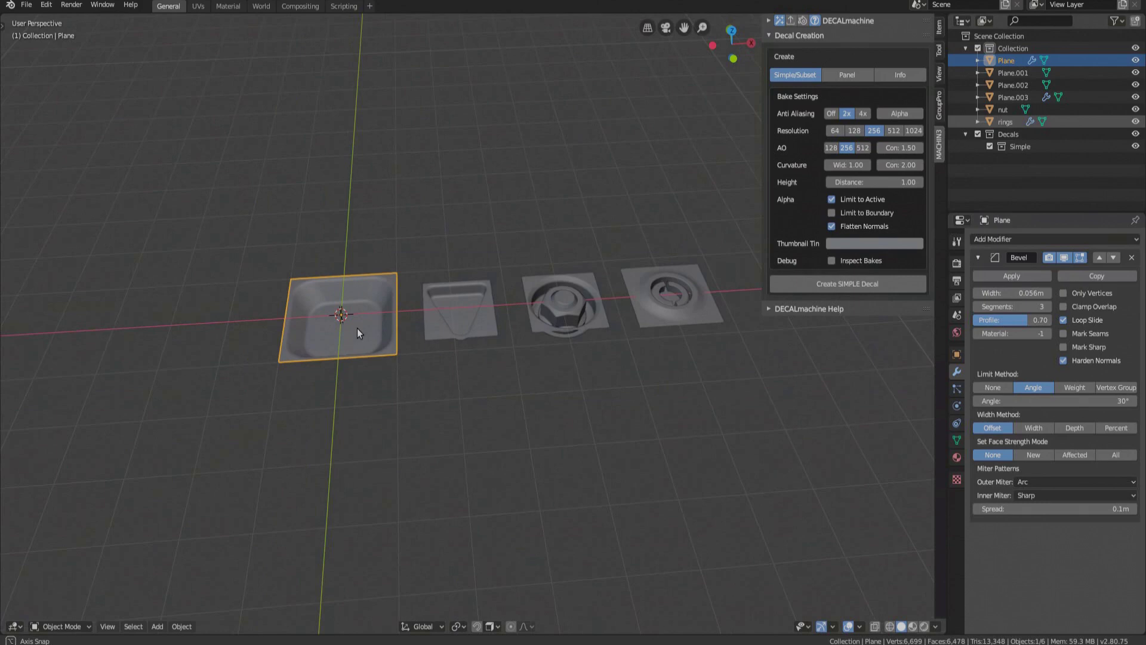
Step: Expand DECALmachine Help and open the Decal Export example, viewing the decal-covered cube
{"action": "left_click", "coordinate": [831, 308]}
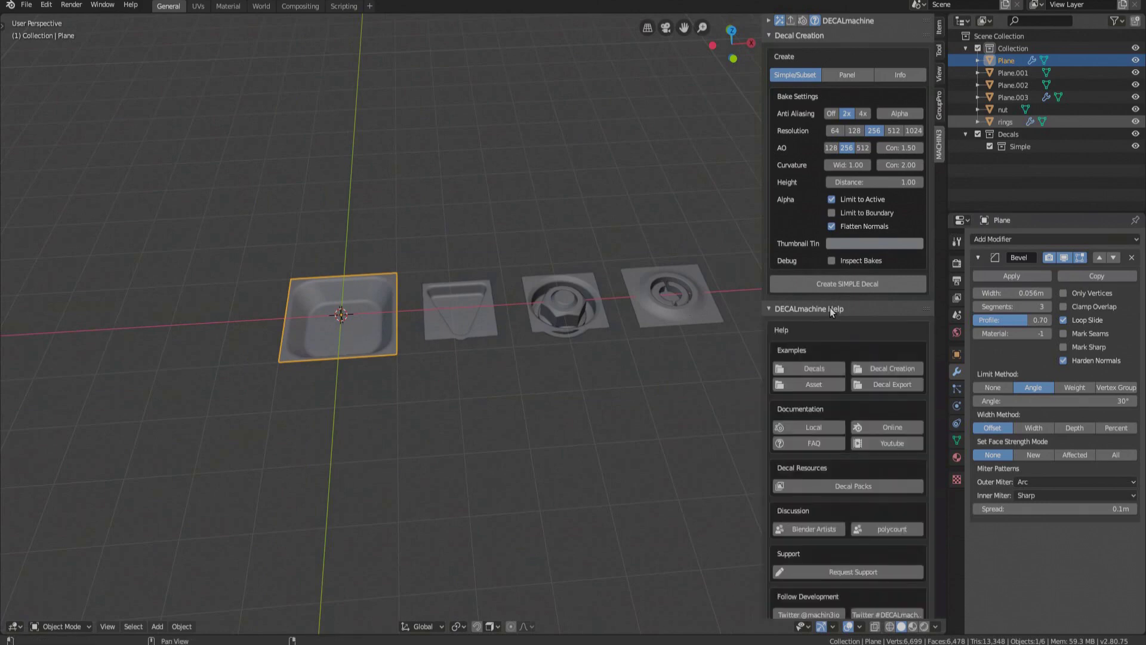
{"action": "left_click", "coordinate": [872, 383]}
{"action": "middle_click_drag", "start_coordinate": [568, 342], "coordinate": [540, 292]}
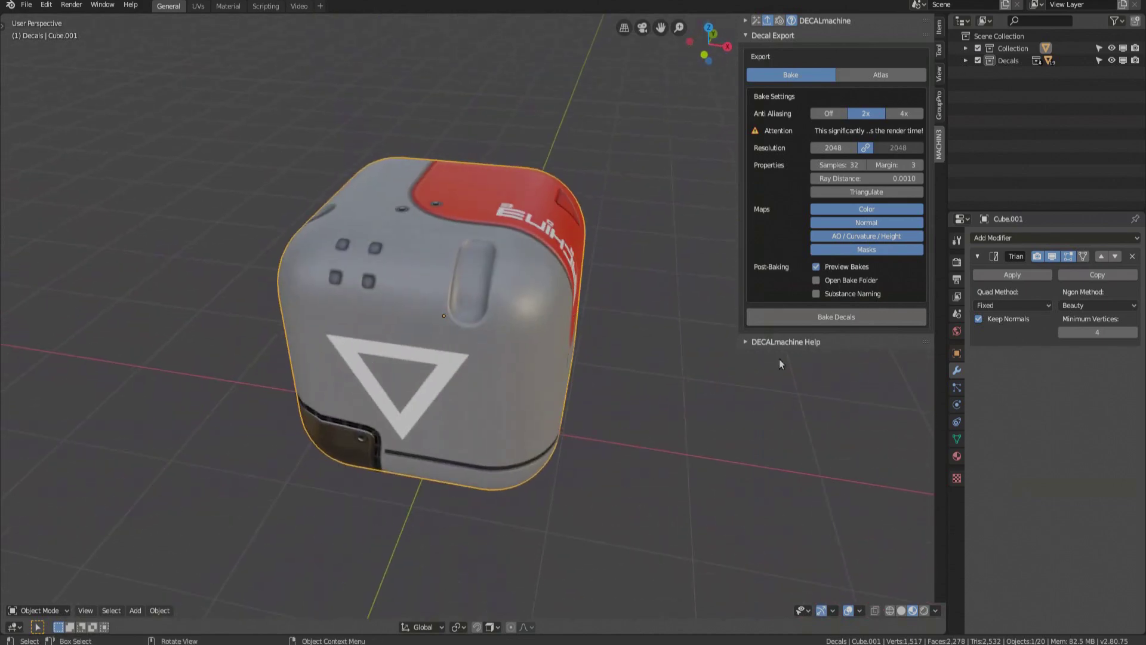
Step: Open the Asset example from DECALmachine Help, inspect the red MACHIN3 model from an angle, and show the sidebar again
{"action": "left_click", "coordinate": [785, 342]}
{"action": "scroll", "coordinate": [824, 397], "scroll_direction": "down", "scroll_amount": 3}
{"action": "left_click", "coordinate": [806, 355]}
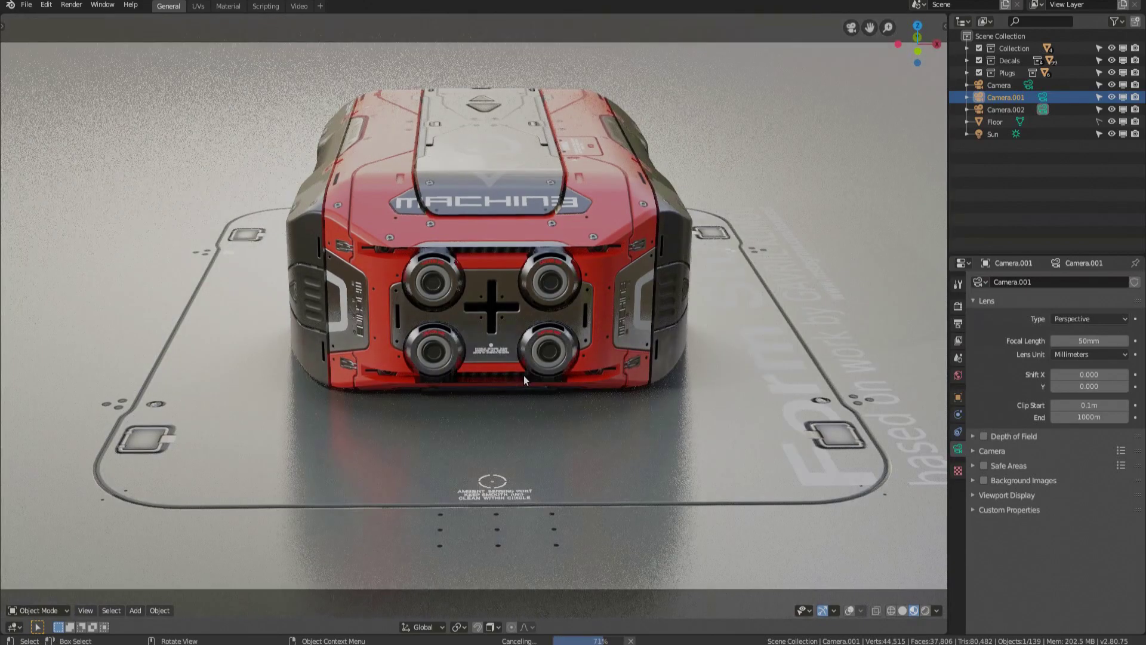
{"action": "middle_click_drag", "start_coordinate": [556, 388], "coordinate": [664, 368]}
{"action": "scroll", "coordinate": [552, 385], "scroll_direction": "down", "scroll_amount": 5}
{"action": "scroll", "coordinate": [537, 401], "scroll_direction": "up", "scroll_amount": 6}
{"action": "scroll", "coordinate": [594, 322], "scroll_direction": "up", "scroll_amount": 2}
{"action": "scroll", "coordinate": [594, 323], "scroll_direction": "down", "scroll_amount": 4}
{"action": "scroll", "coordinate": [666, 368], "scroll_direction": "up", "scroll_amount": 2}
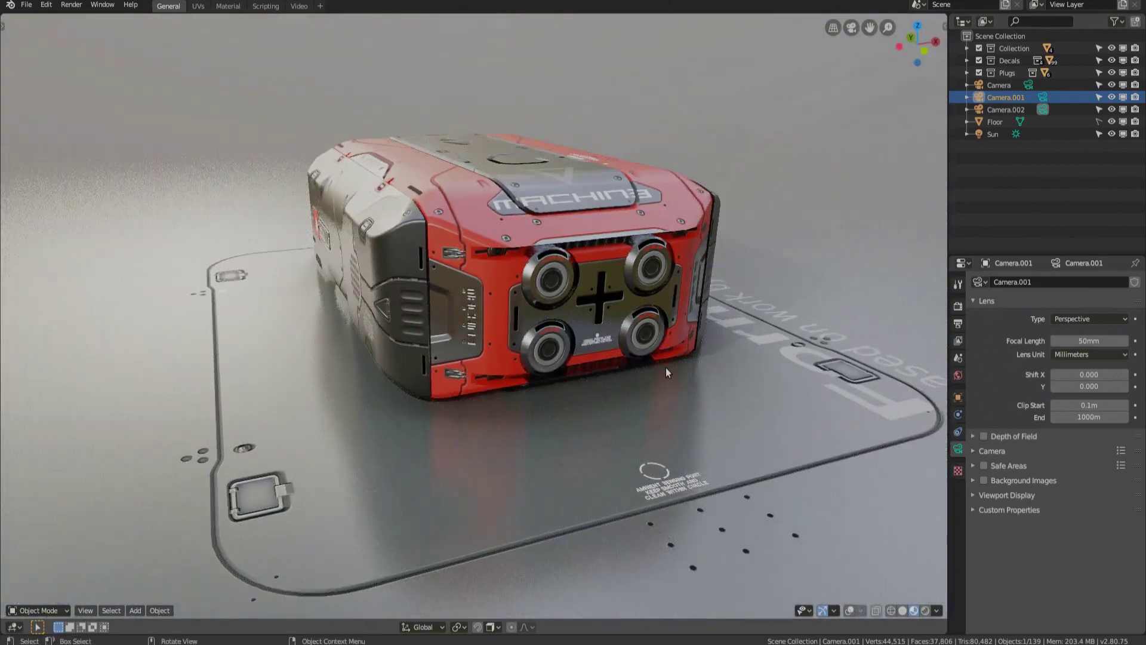
{"action": "key", "text": "n"}
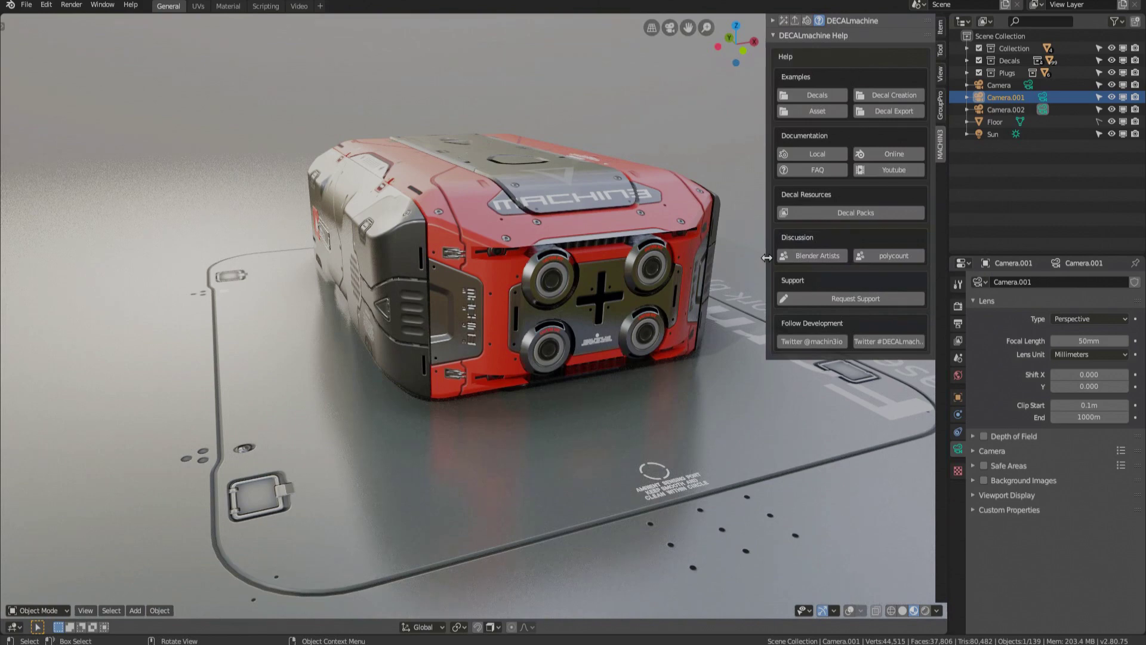